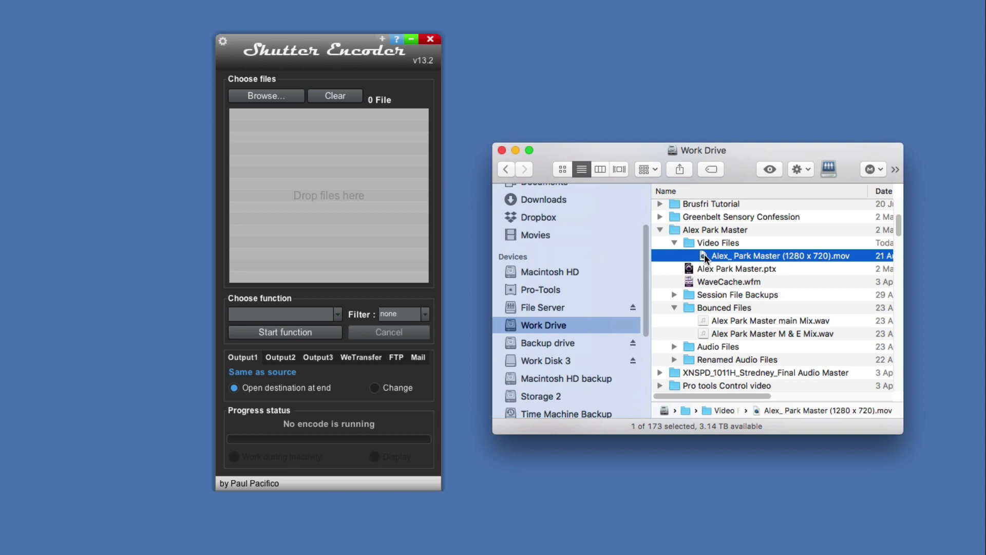
drag(704, 253, 294, 196)
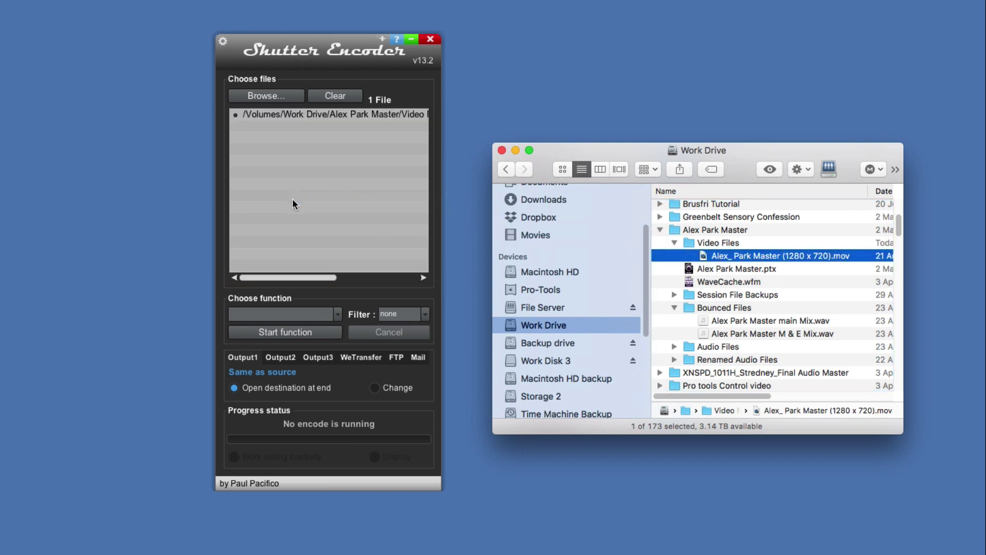
click(338, 314)
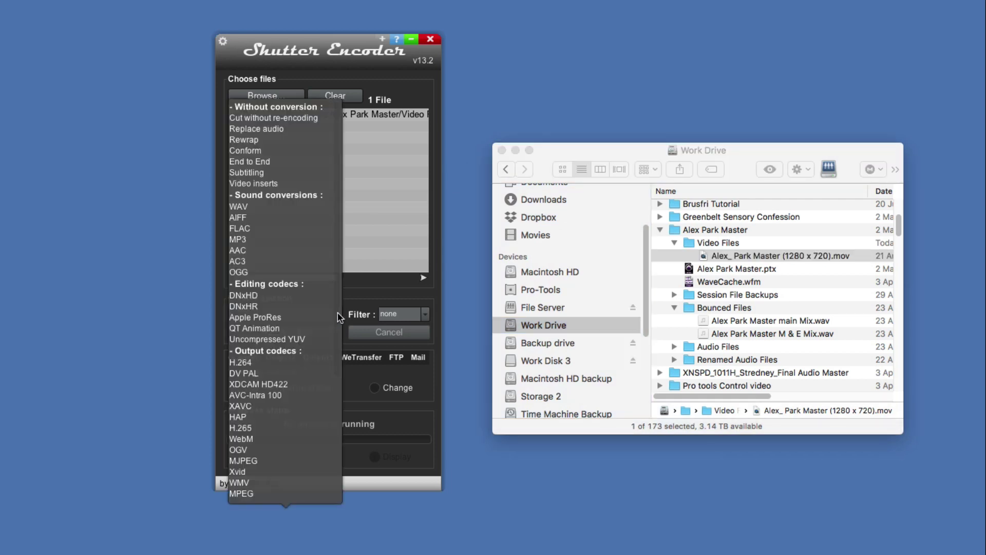
click(254, 297)
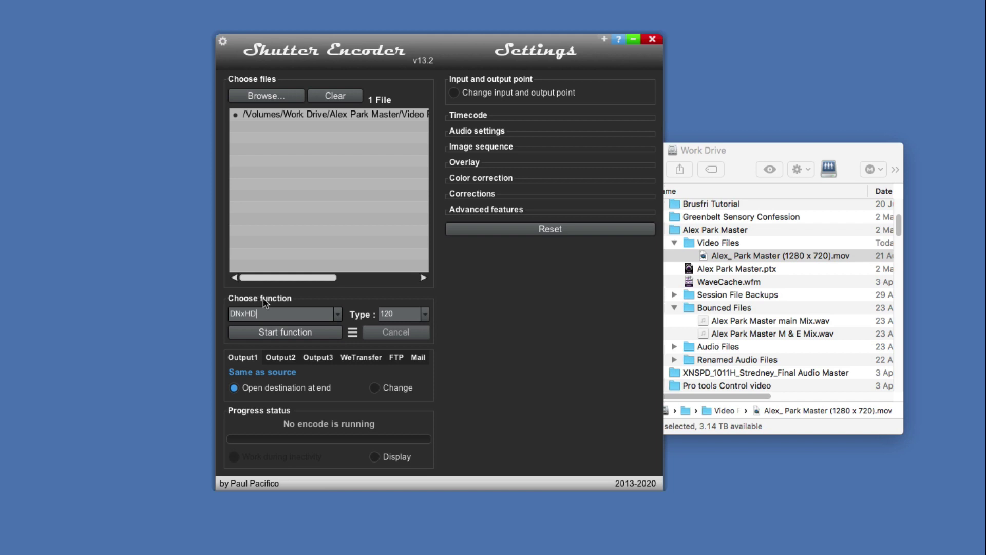
click(426, 314)
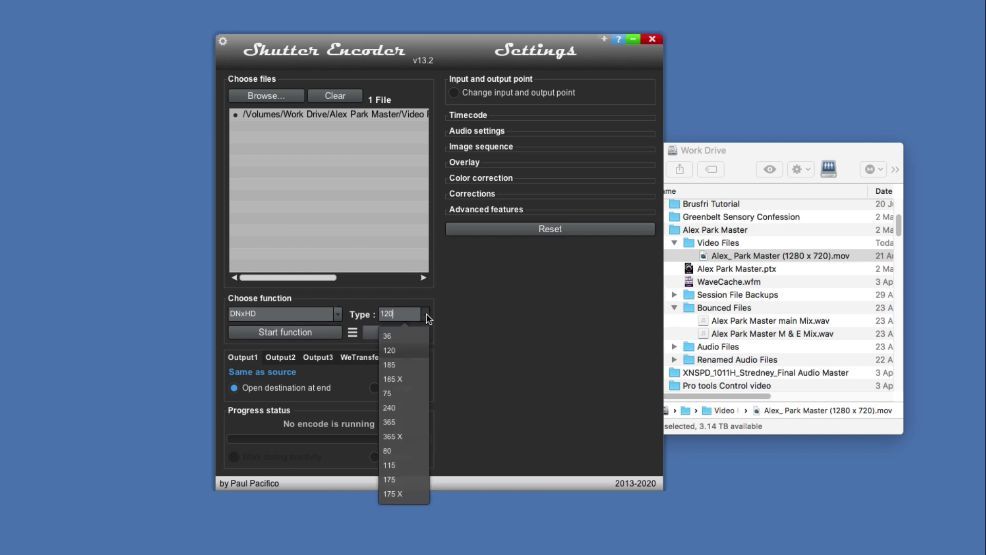
click(402, 342)
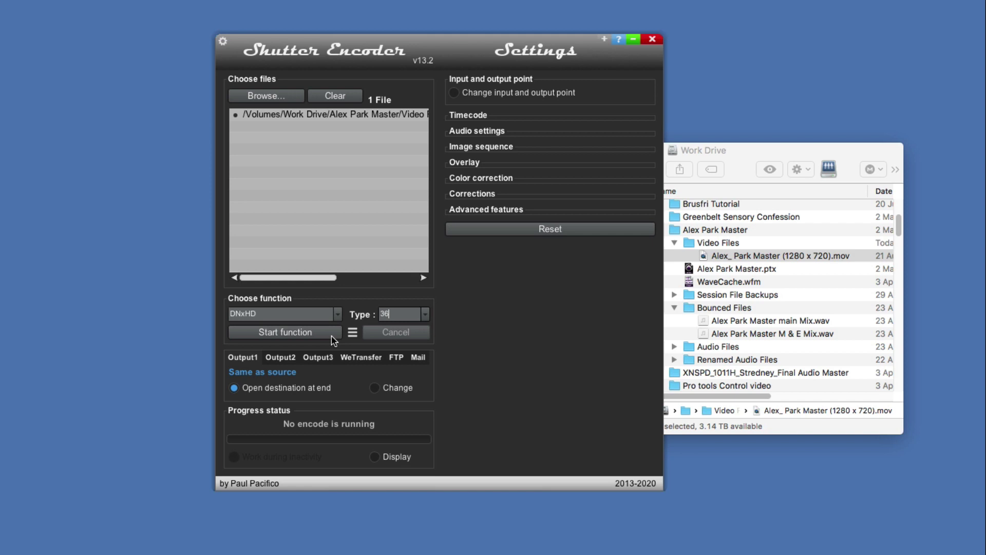
Enable Generate OP-Atom format files under Advanced features for the DNxHD conversion.
click(478, 211)
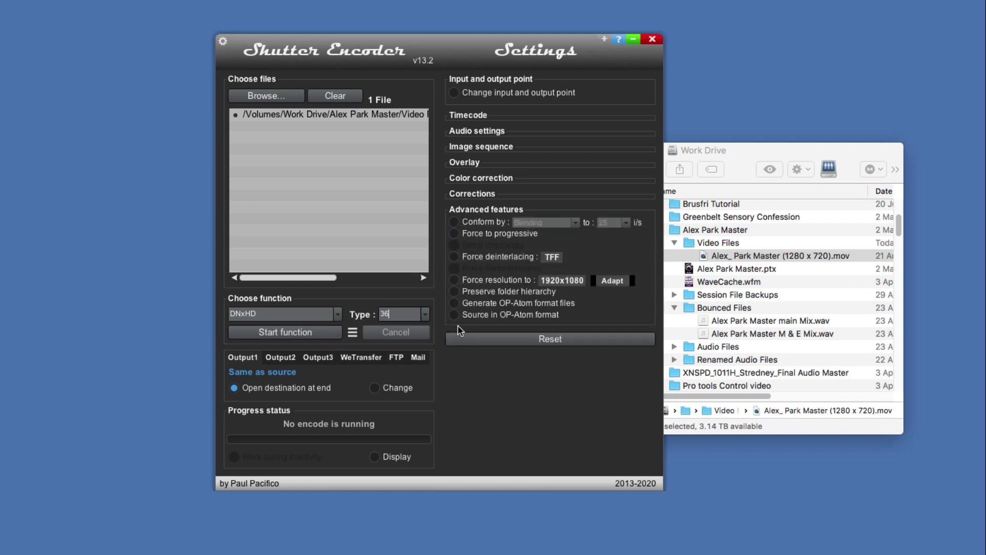
click(455, 303)
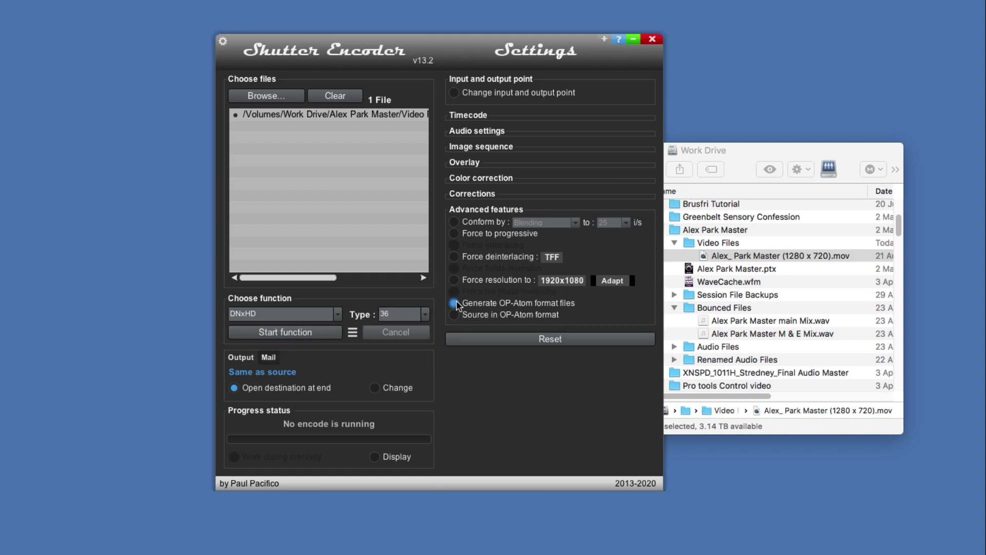
click(455, 315)
Start the DNxHD conversion and wait for Process completed.
click(283, 333)
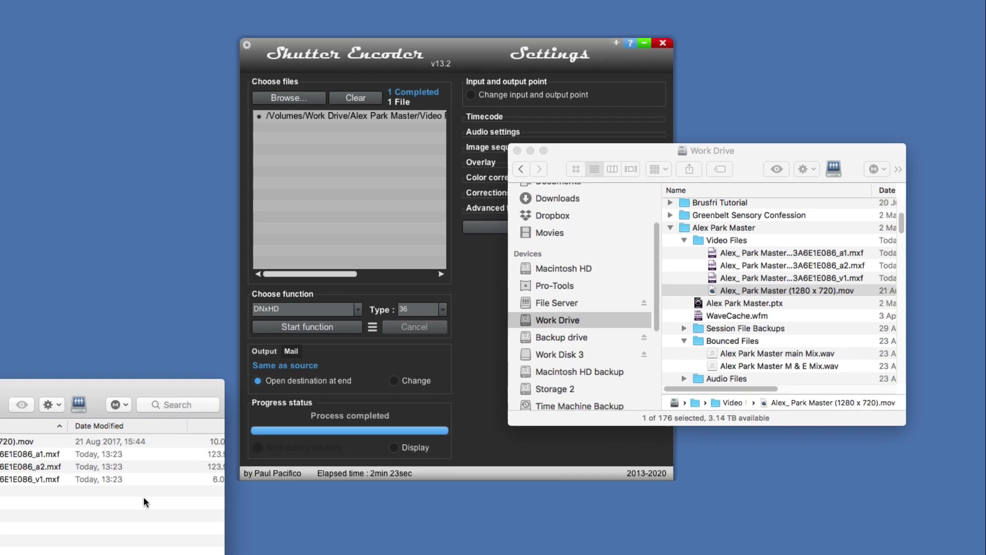
Bring Shutter Encoder forward to show the completed 2 min 23 sec conversion.
click(339, 317)
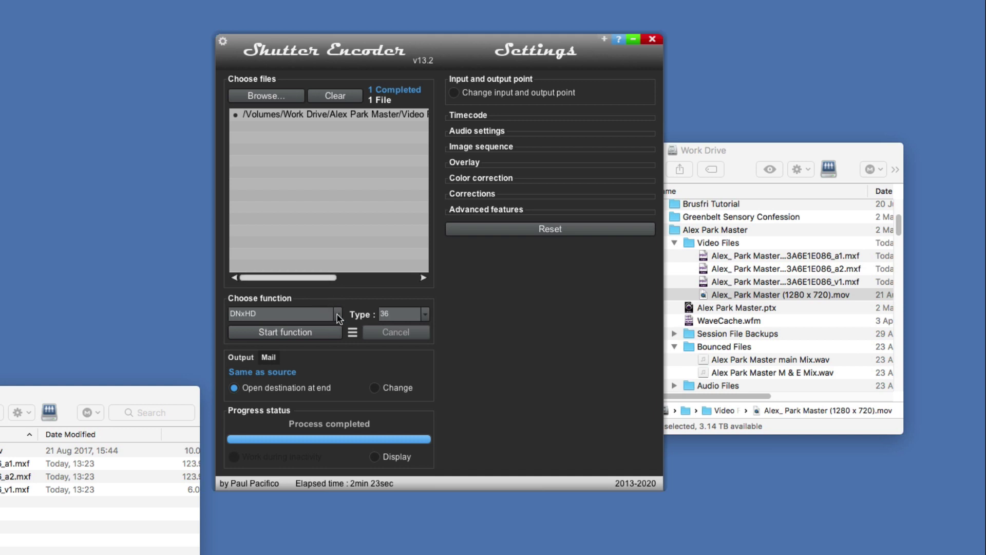
Set the function to XDCAM HD422 and enable Generate AS-10 format under Advanced features.
click(338, 314)
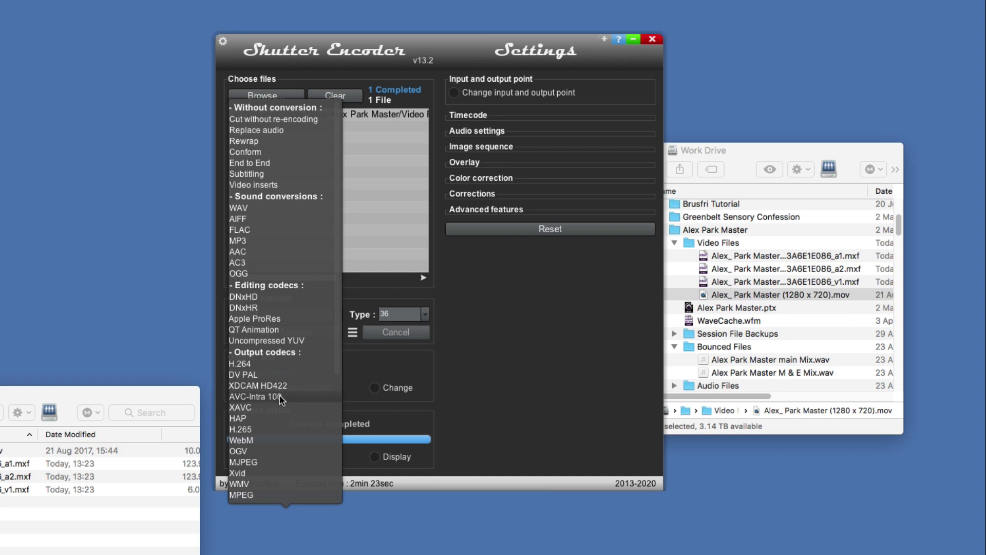
click(277, 389)
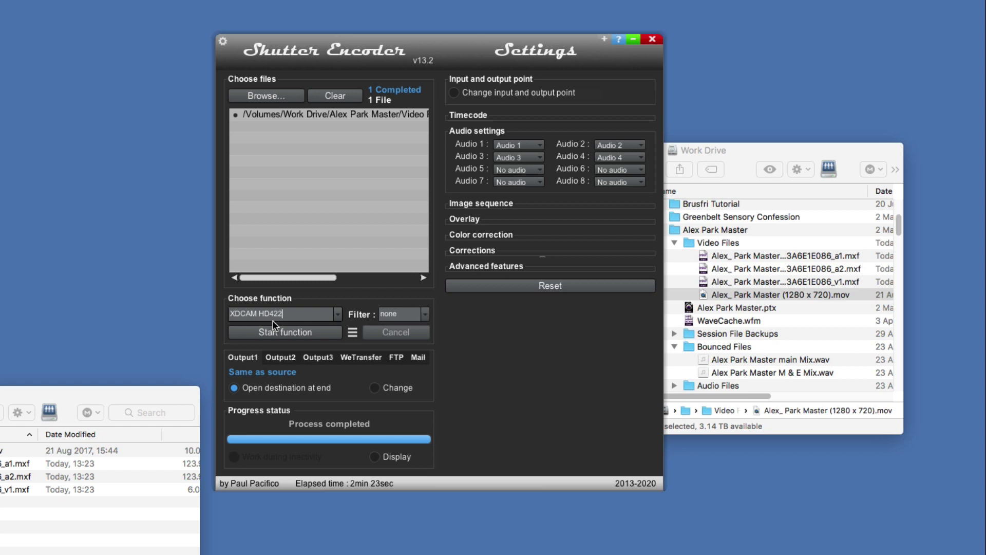
click(469, 270)
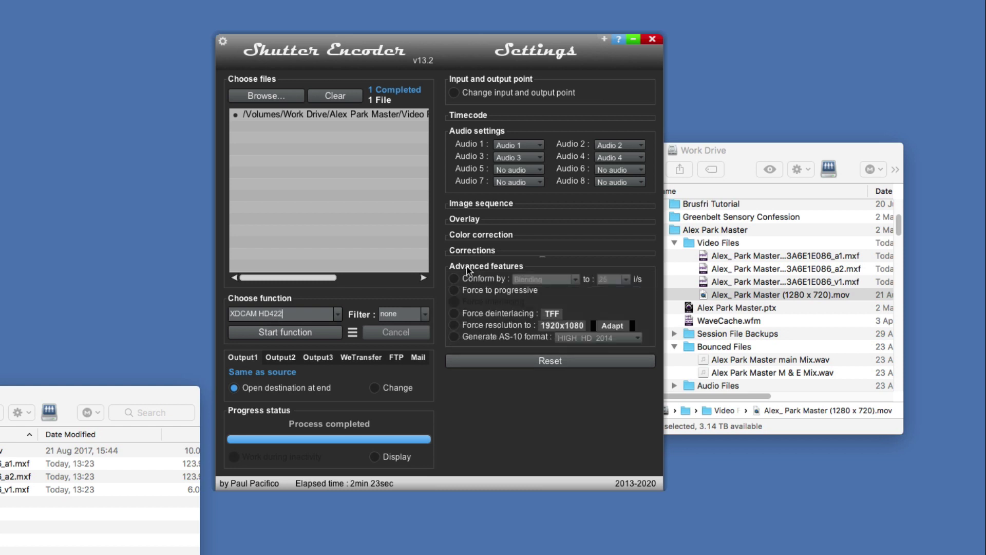
click(455, 337)
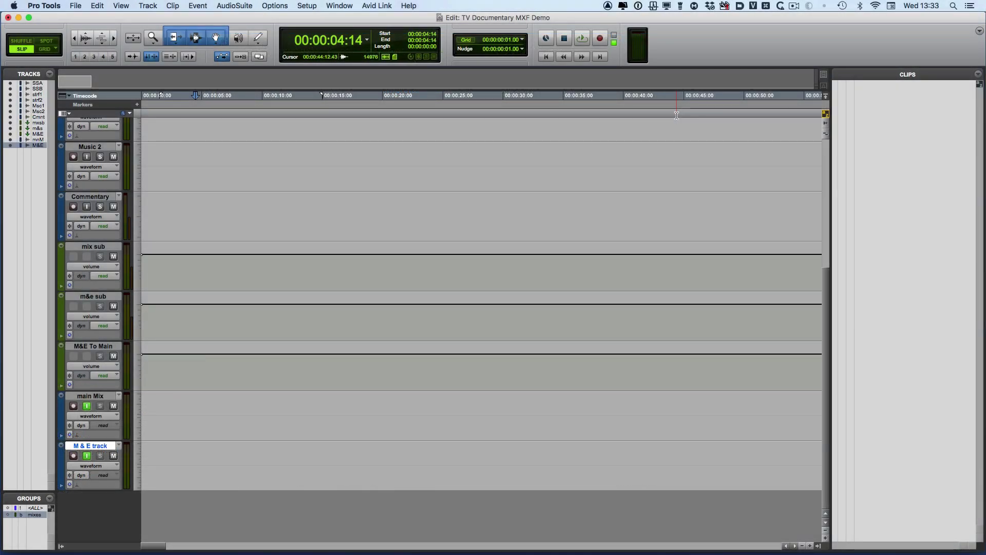
Import the v1 .mxf video onto a new track at session start.
click(81, 10)
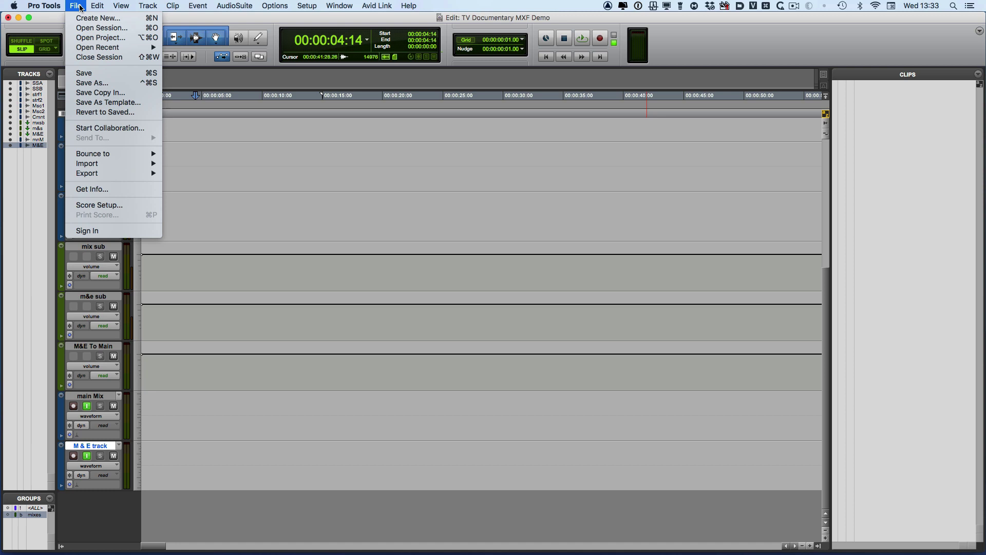
mouse_move(112, 164)
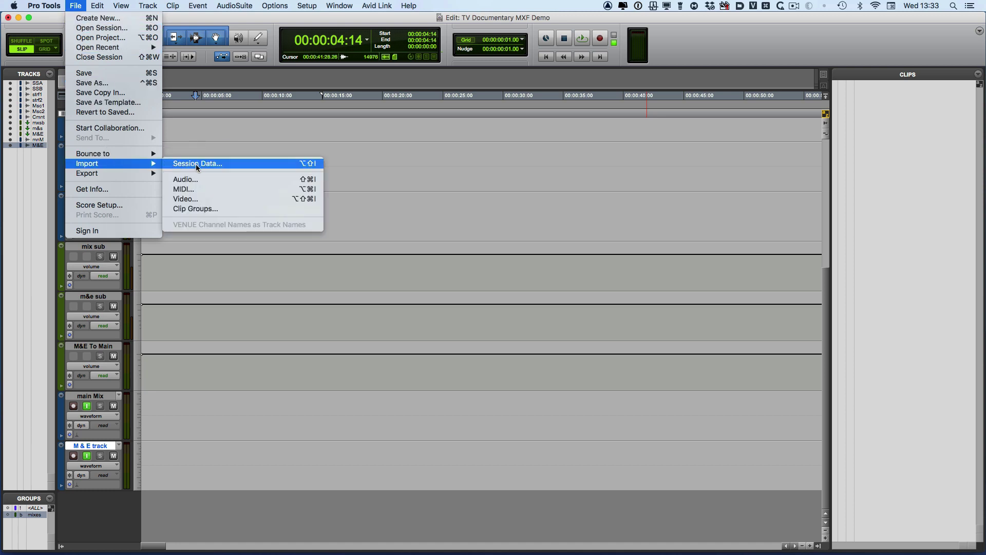
click(197, 199)
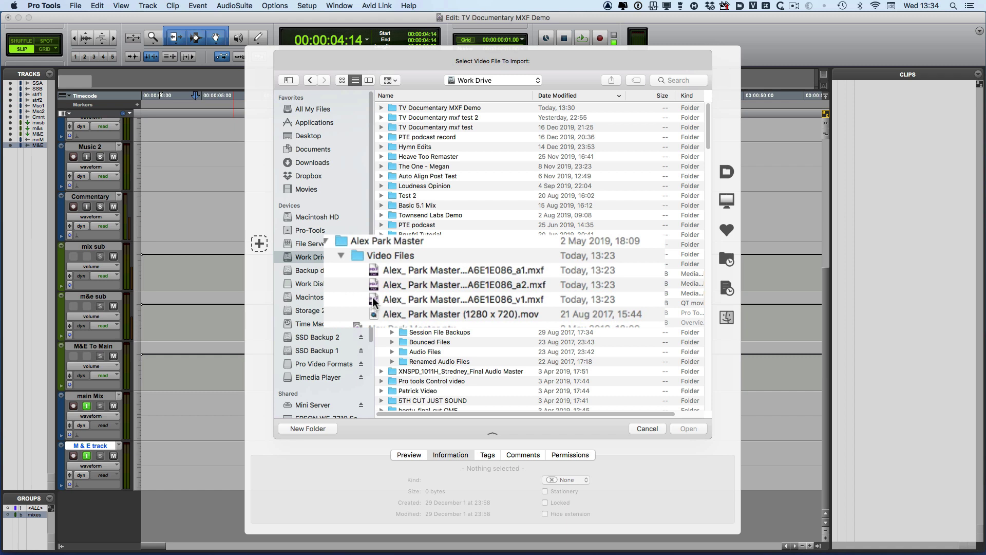
click(414, 295)
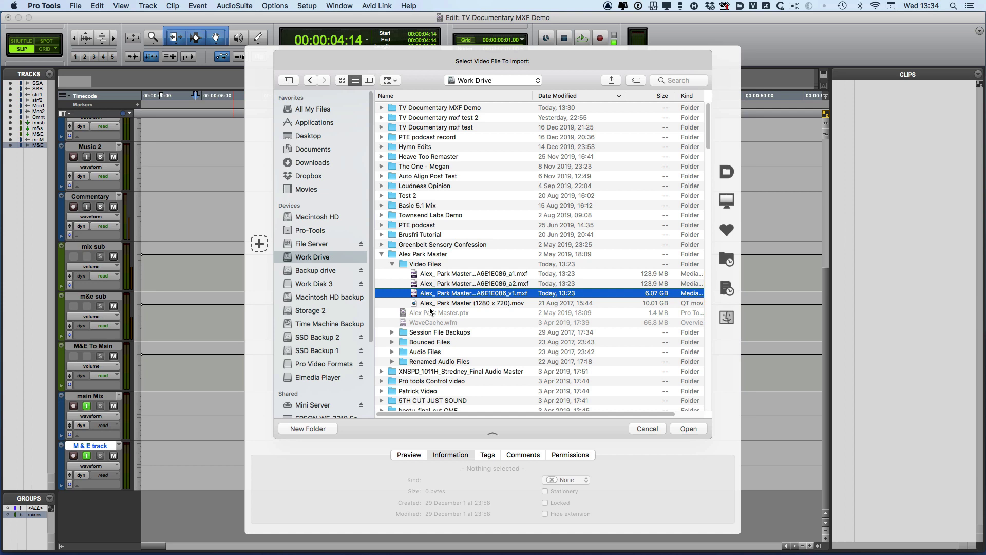
click(685, 428)
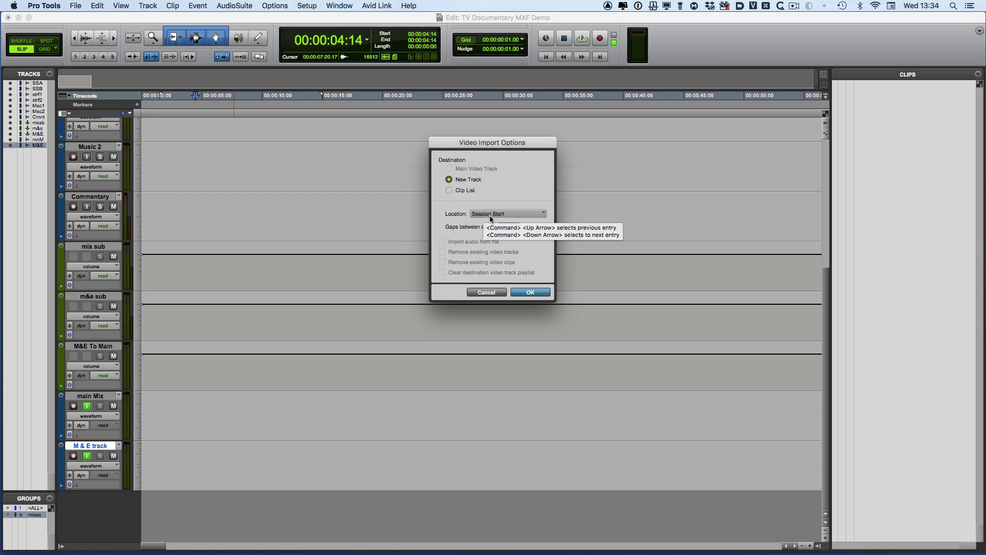
click(529, 292)
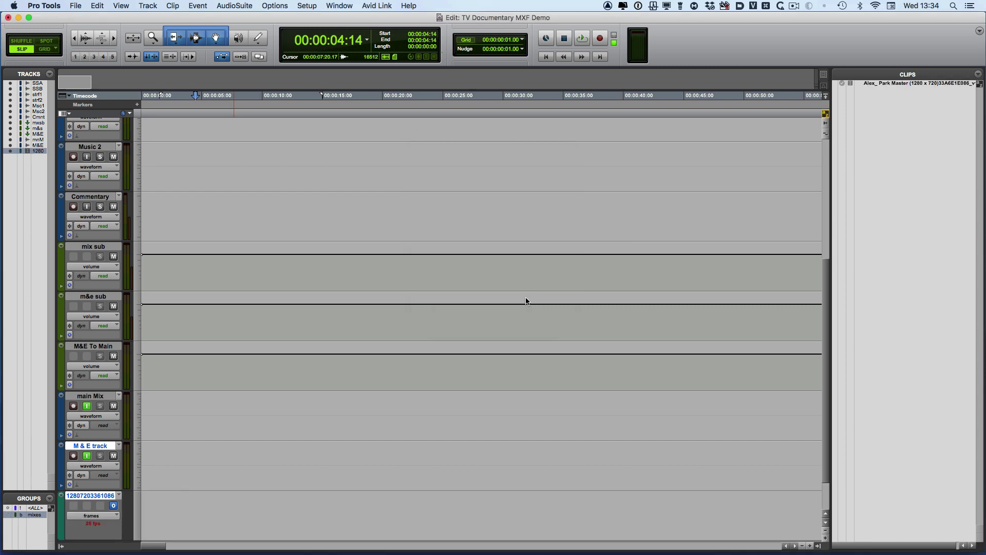
scroll(525, 299, down, 1)
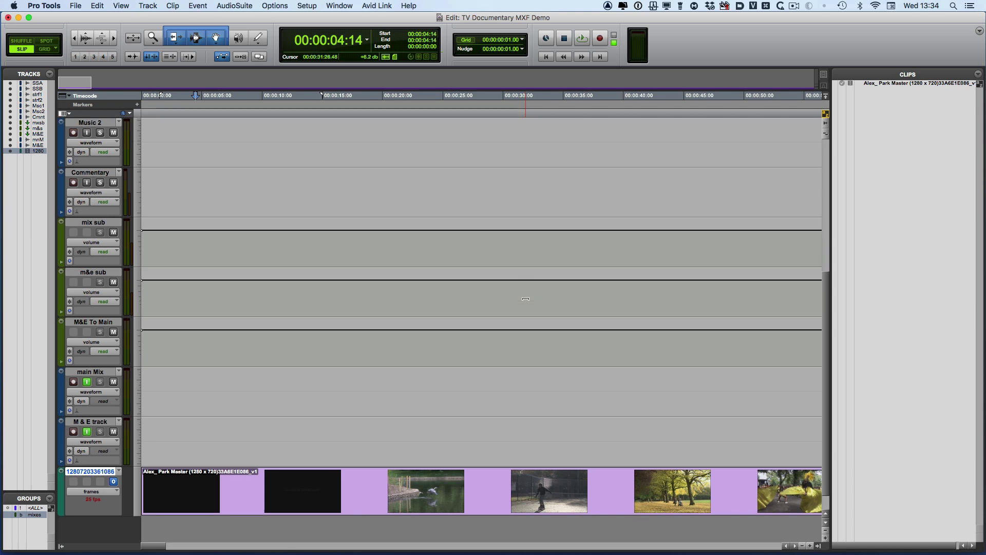
scroll(525, 300, down, 1)
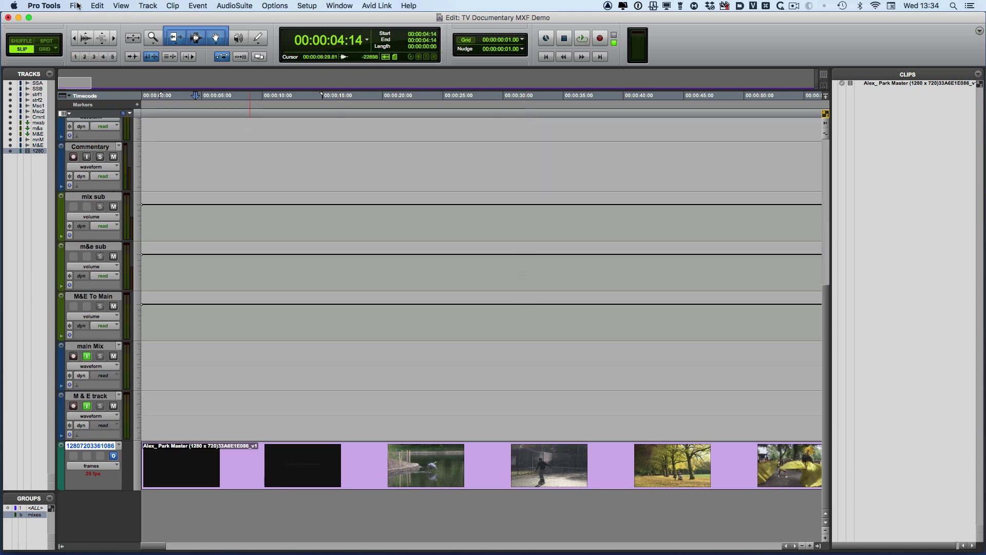
Import the a1 and a2 .mxf audio files as new tracks at session start.
click(76, 5)
mouse_move(96, 165)
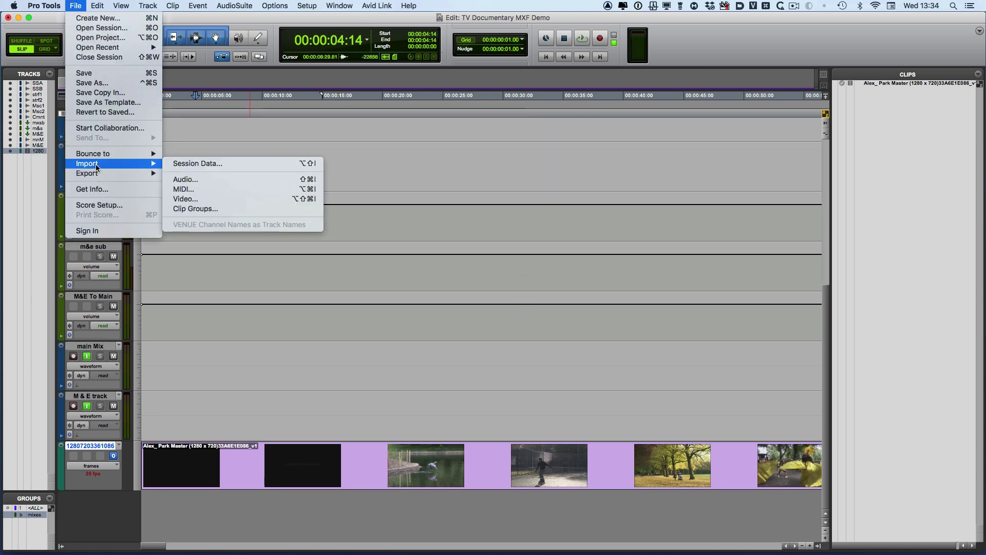
click(188, 179)
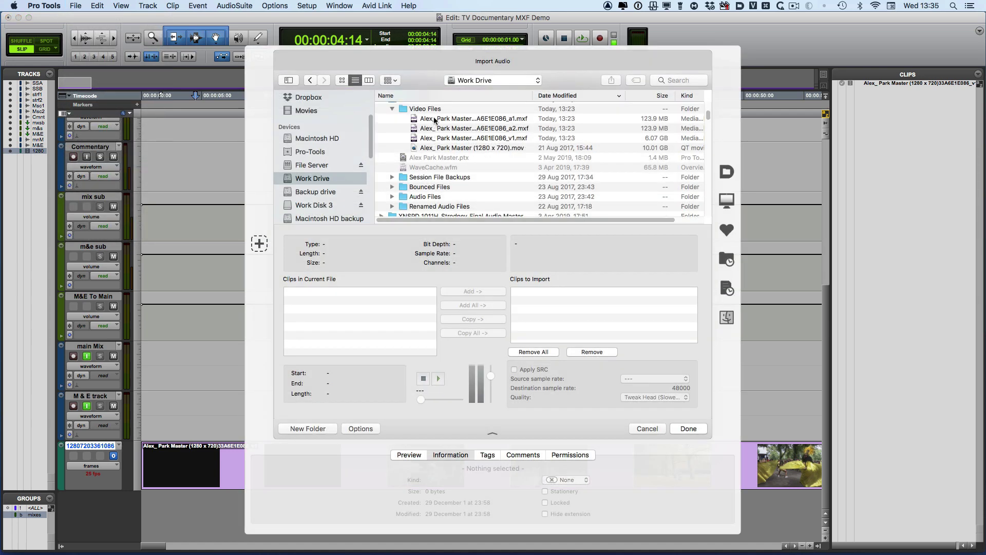
click(434, 119)
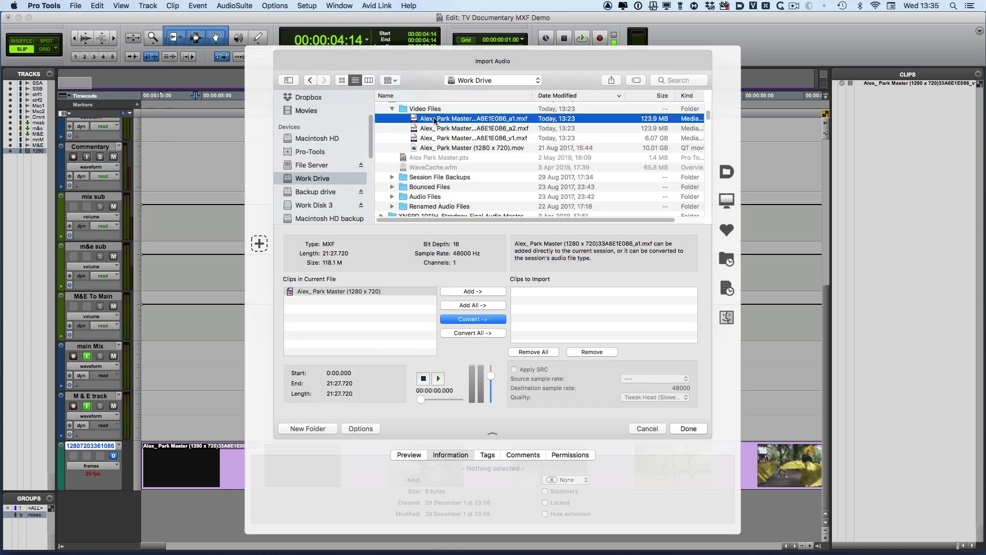
shift+click(437, 128)
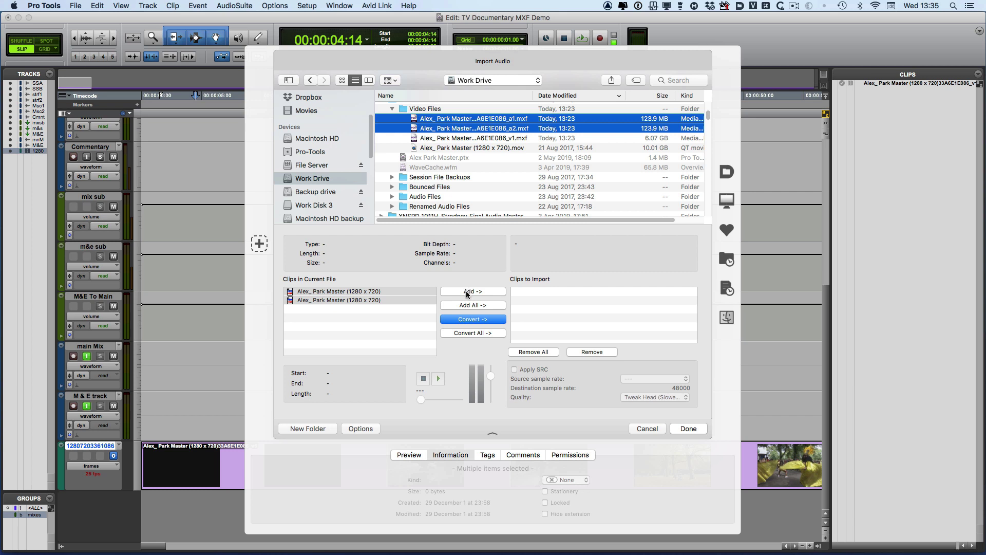
click(467, 291)
click(691, 429)
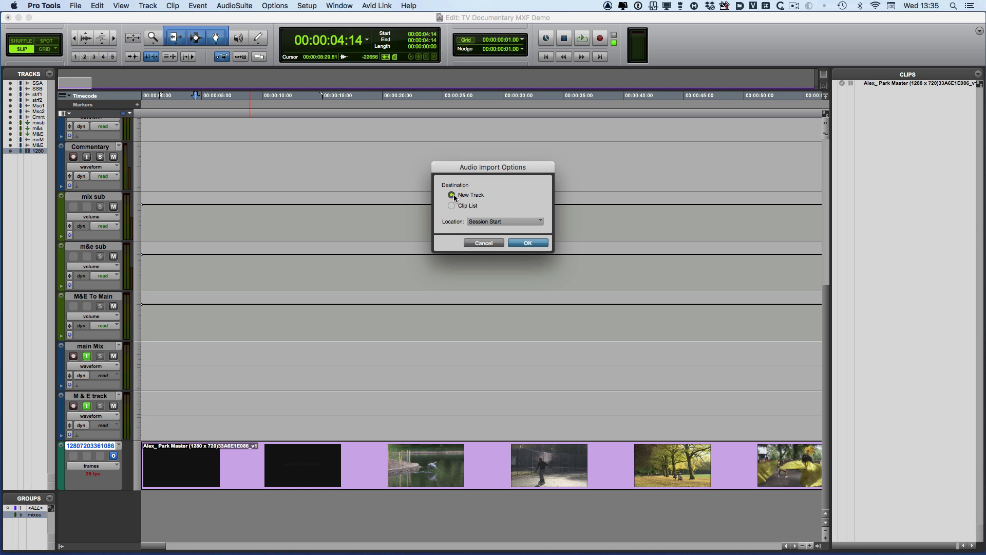
click(527, 243)
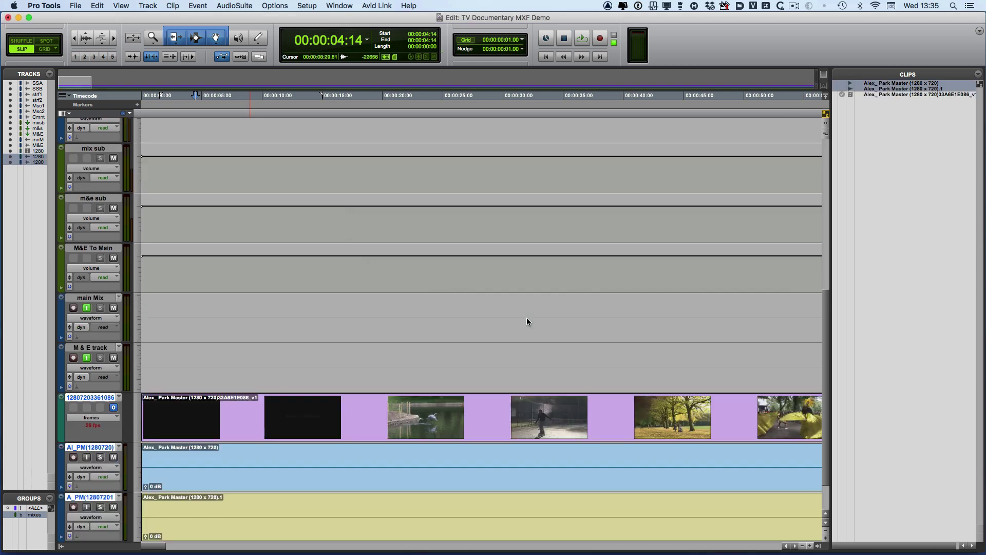
Create a new stereo audio track, Audio 1.
scroll(527, 322, down, 1)
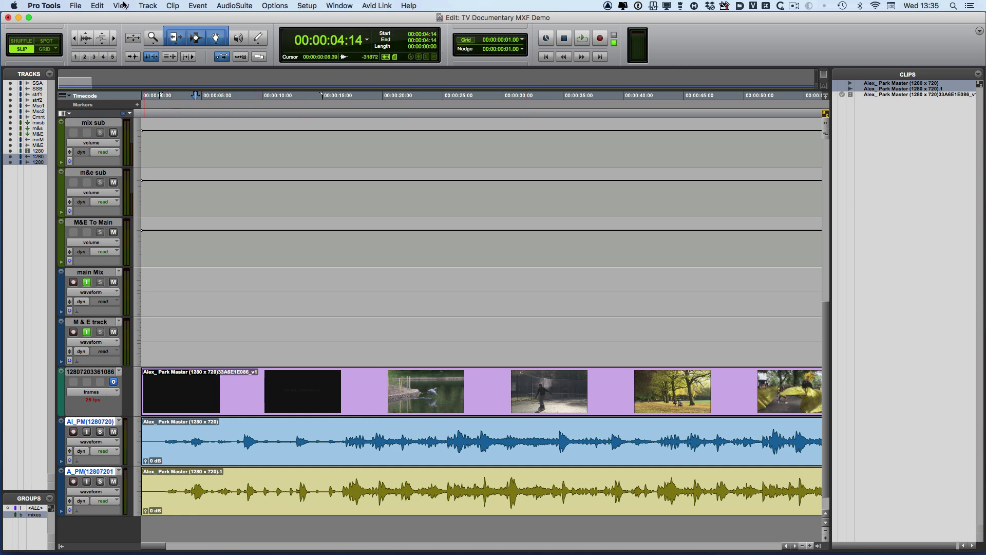
click(139, 6)
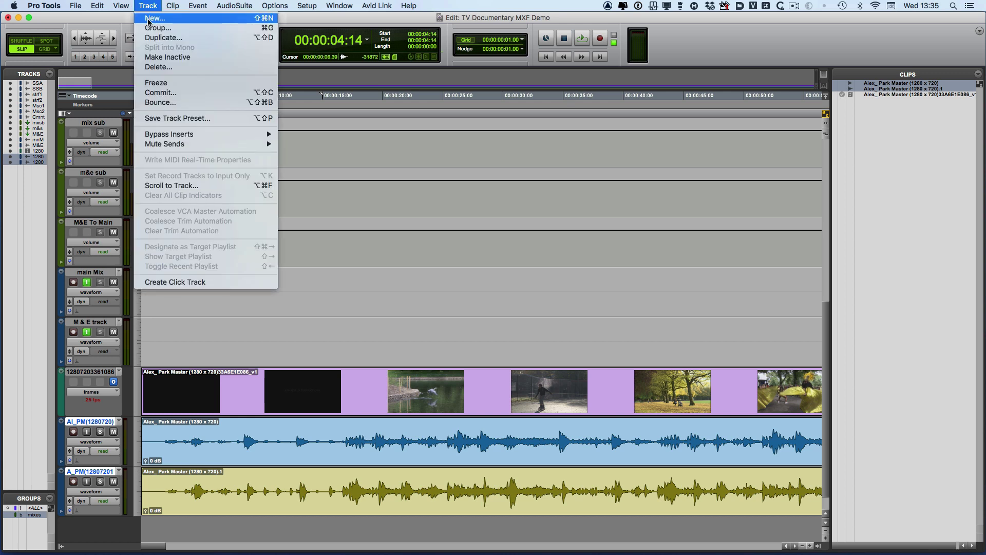
click(148, 22)
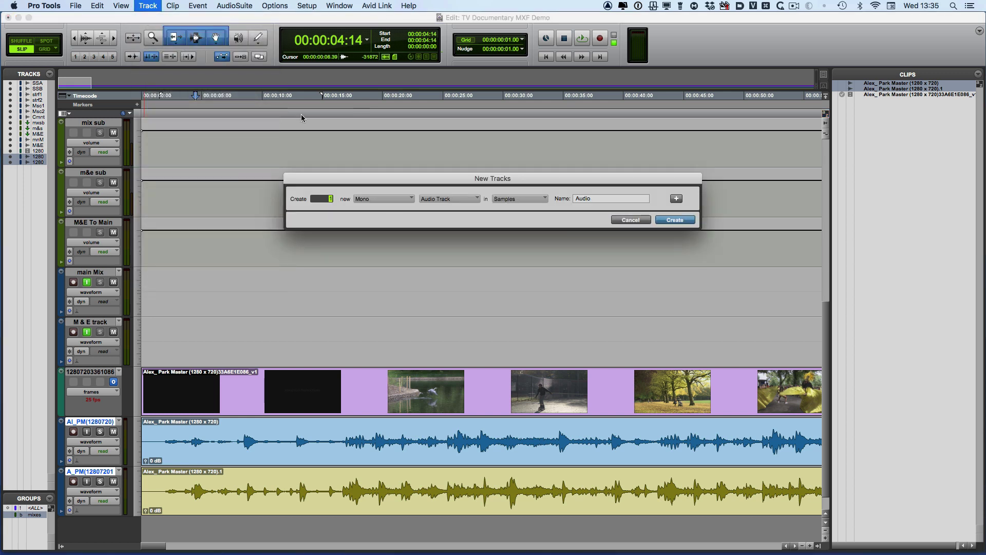
click(385, 201)
click(385, 212)
click(674, 220)
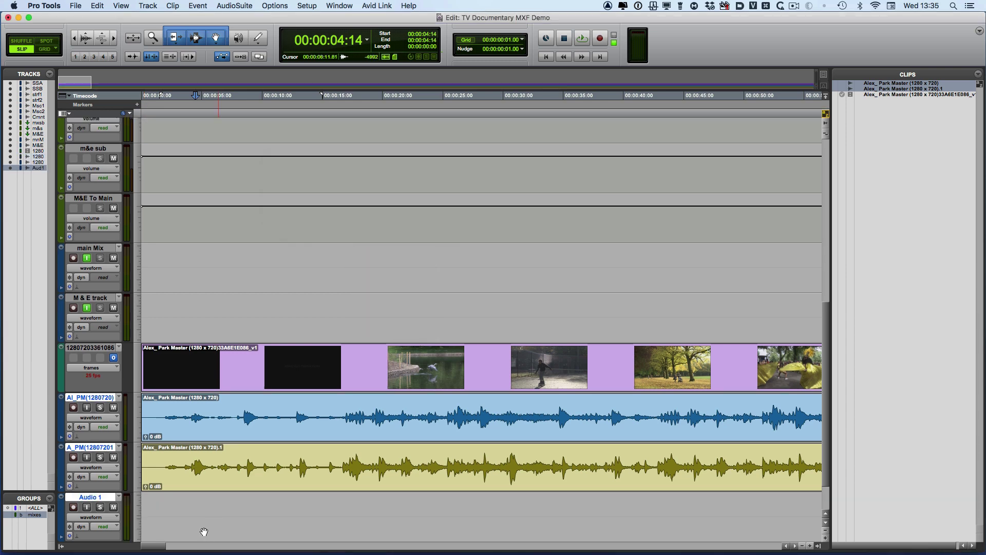
Drag both mono clips onto Audio 1, then reload the .mov into Shutter Encoder.
double_click(208, 425)
shift+click(213, 467)
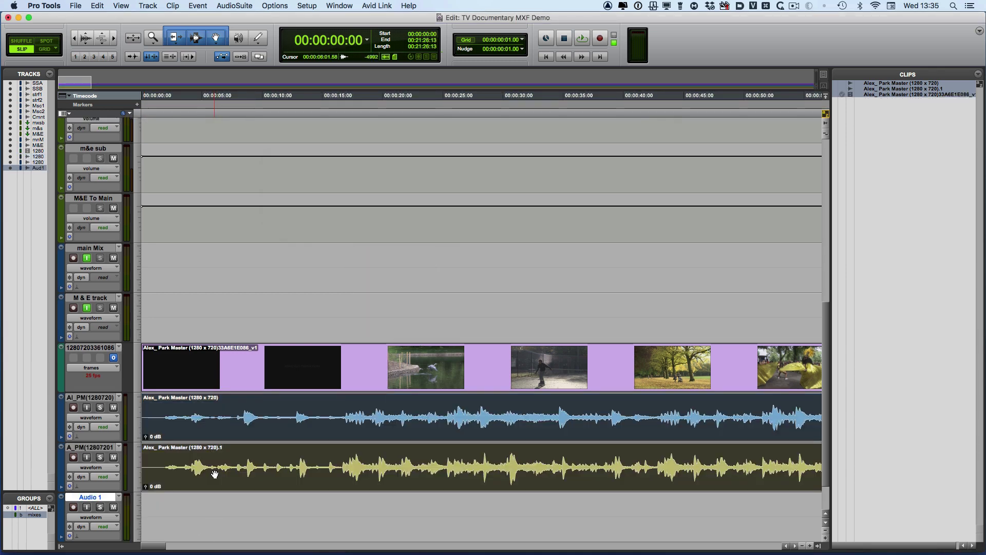
drag(213, 467, 235, 497)
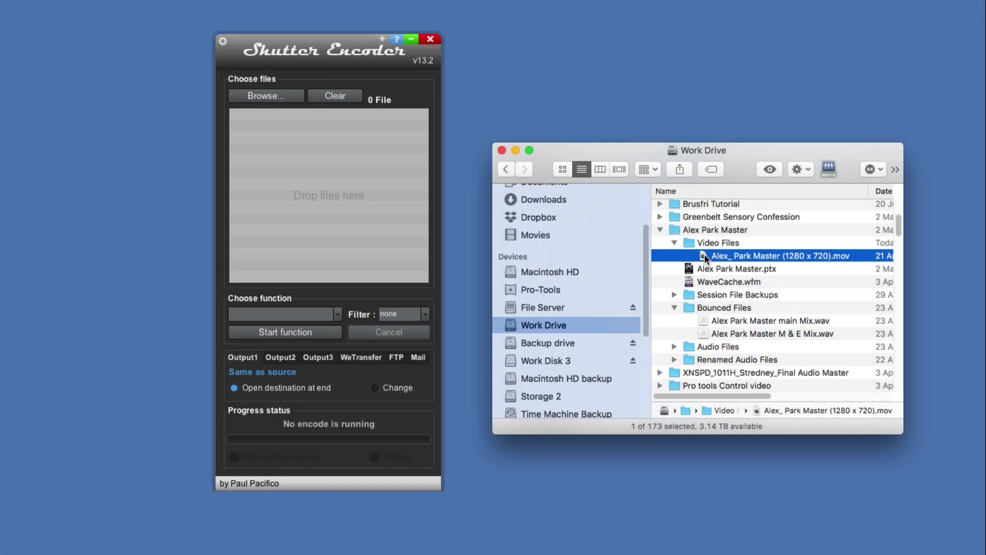
drag(705, 254, 294, 196)
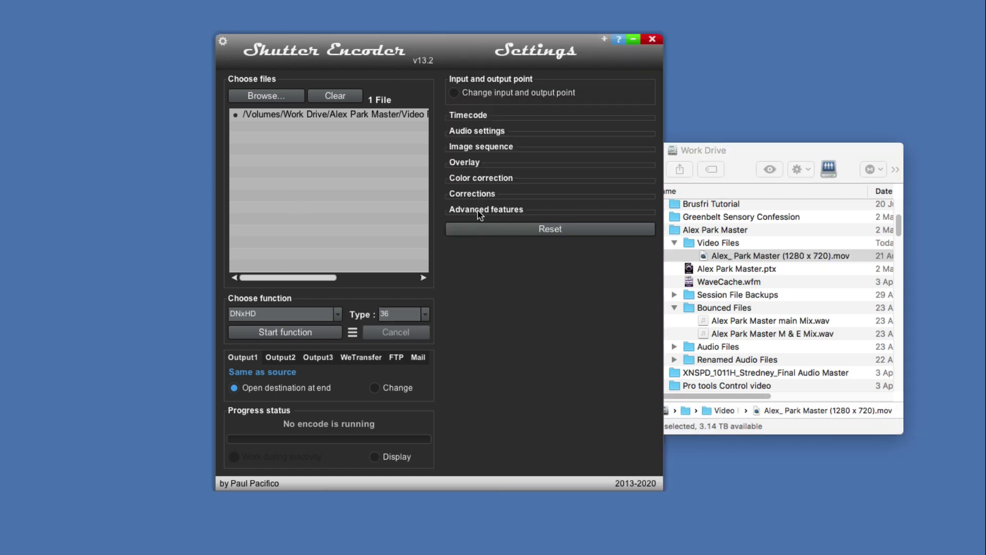
Choose DNxHD and enable Generate OP-Atom format files.
click(481, 210)
click(453, 314)
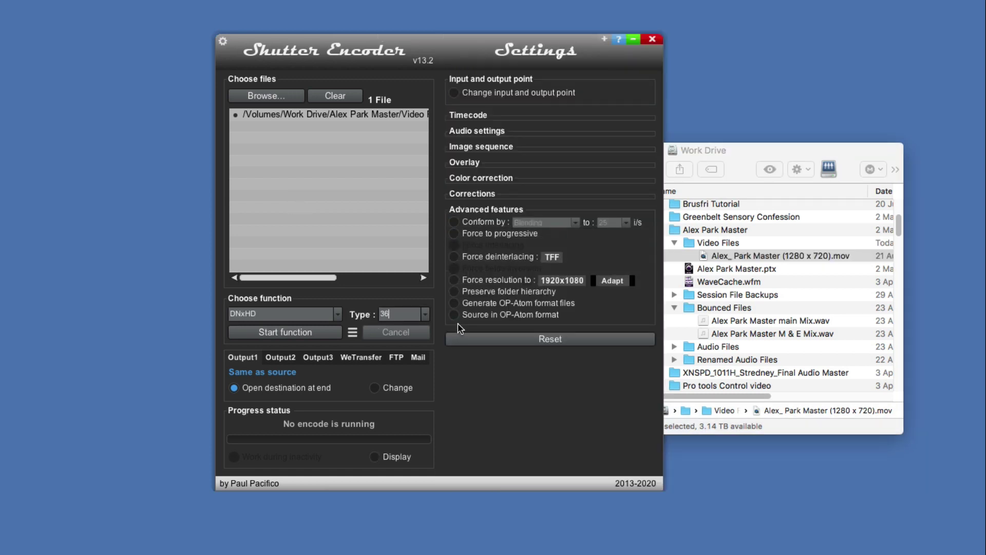
click(454, 303)
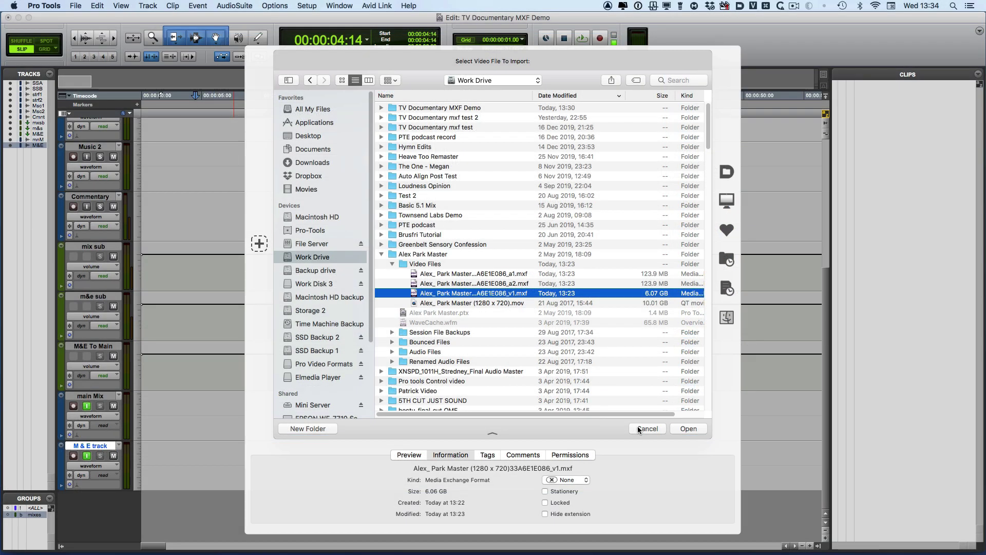
Import the v1 video MXF onto a new track at session start.
click(685, 428)
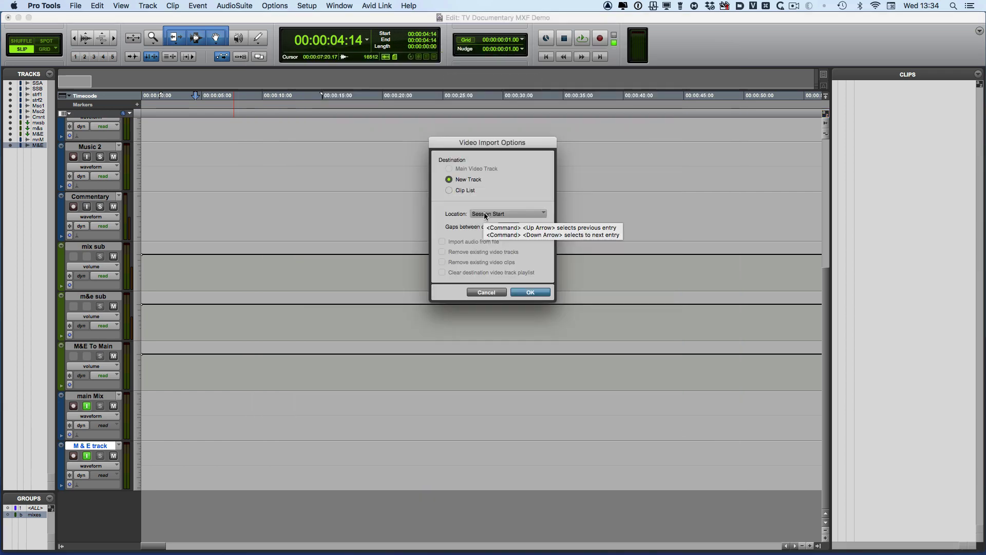
click(530, 298)
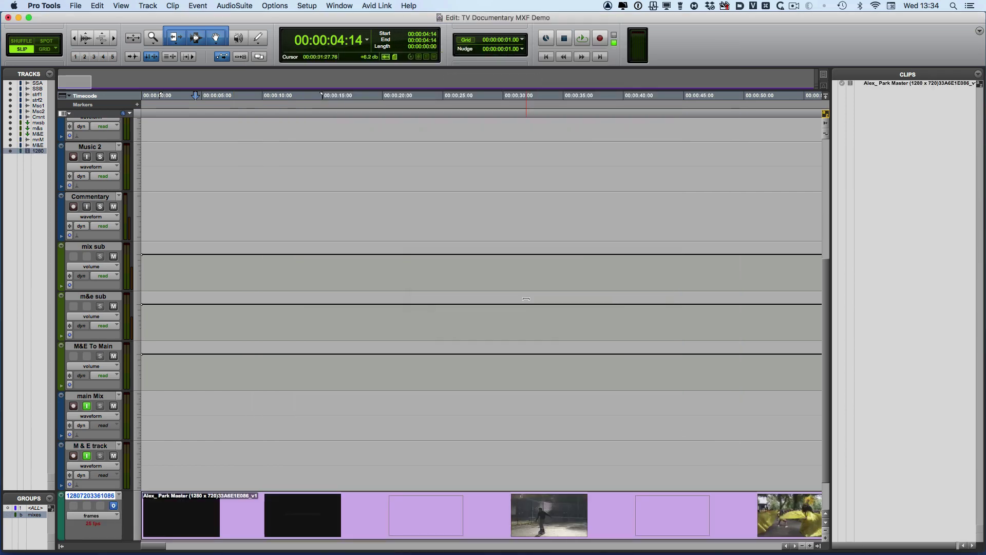
scroll(526, 298, down, 2)
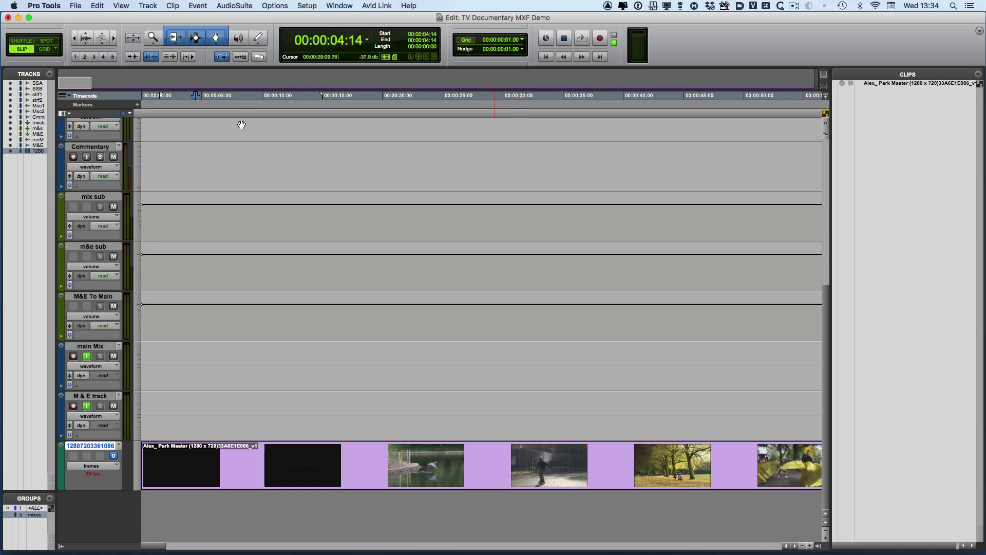